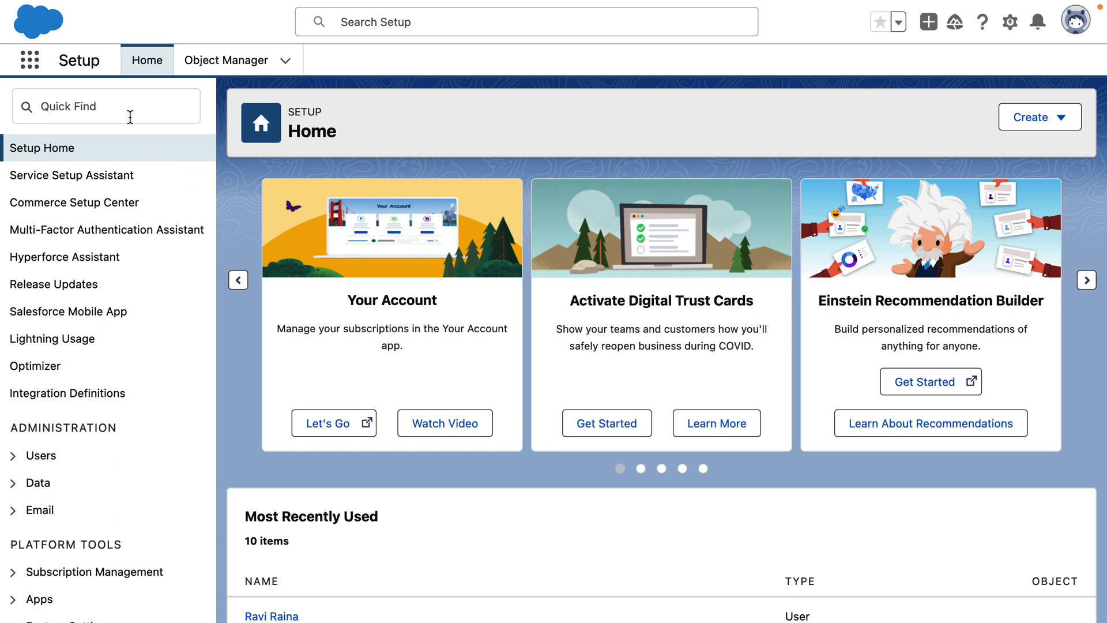
Step: Filter the Setup menu for 'Scale' and open Test Plan Creation under Scale Test
click(130, 116)
text(Sc)
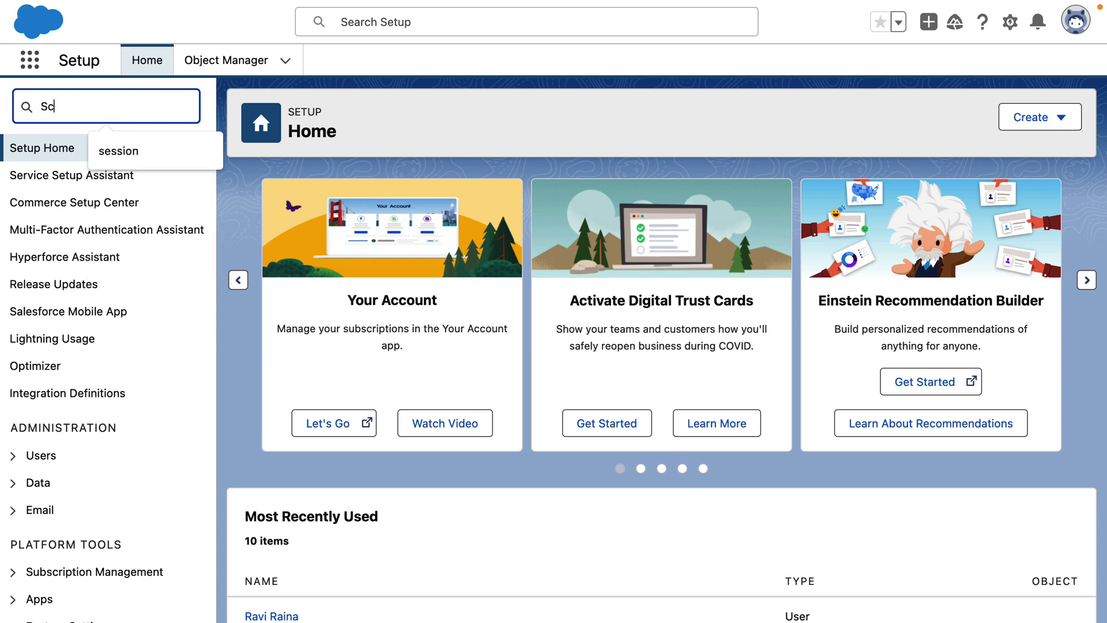
text(ale)
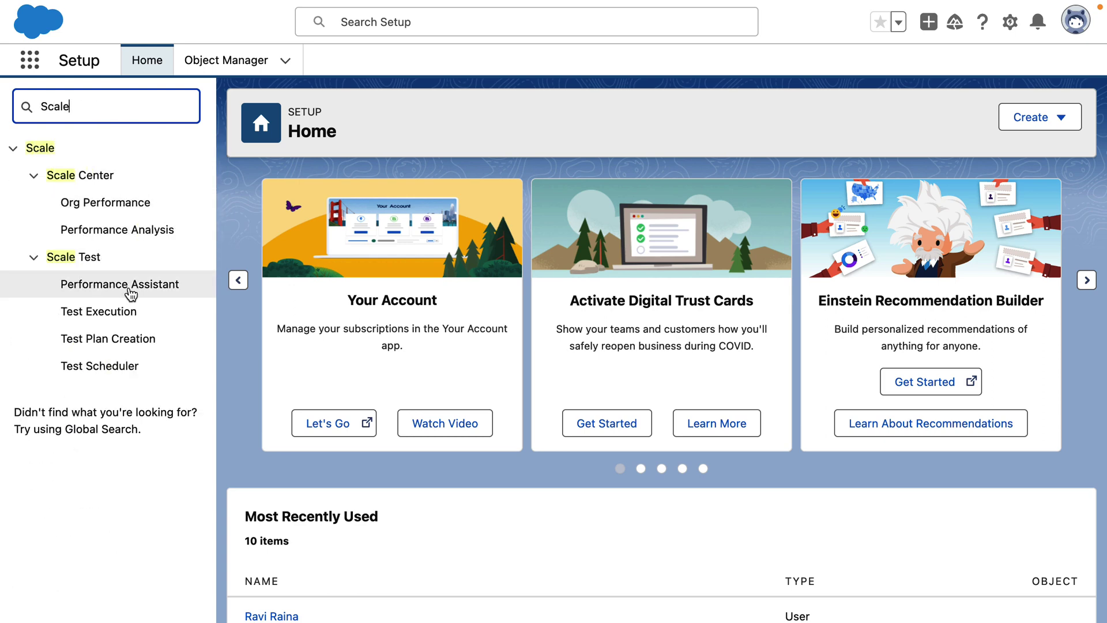
click(125, 340)
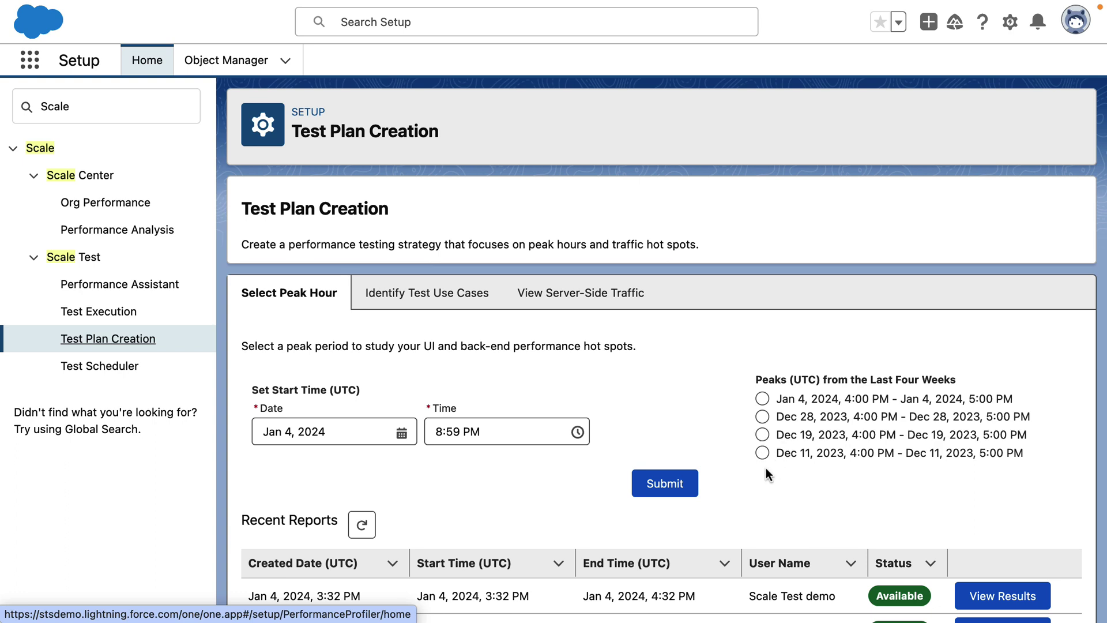
scroll(753, 470, down, 1)
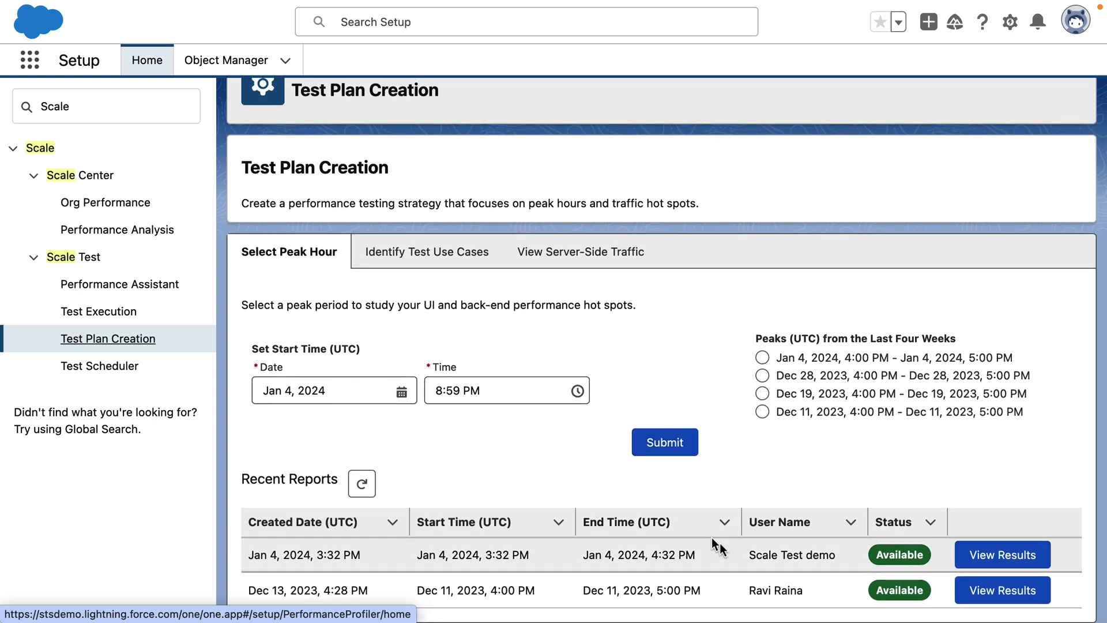
Step: Show the Identify Test Use Cases view with most used and slowest pages, Lightning components, REST and SOAP APIs
click(972, 604)
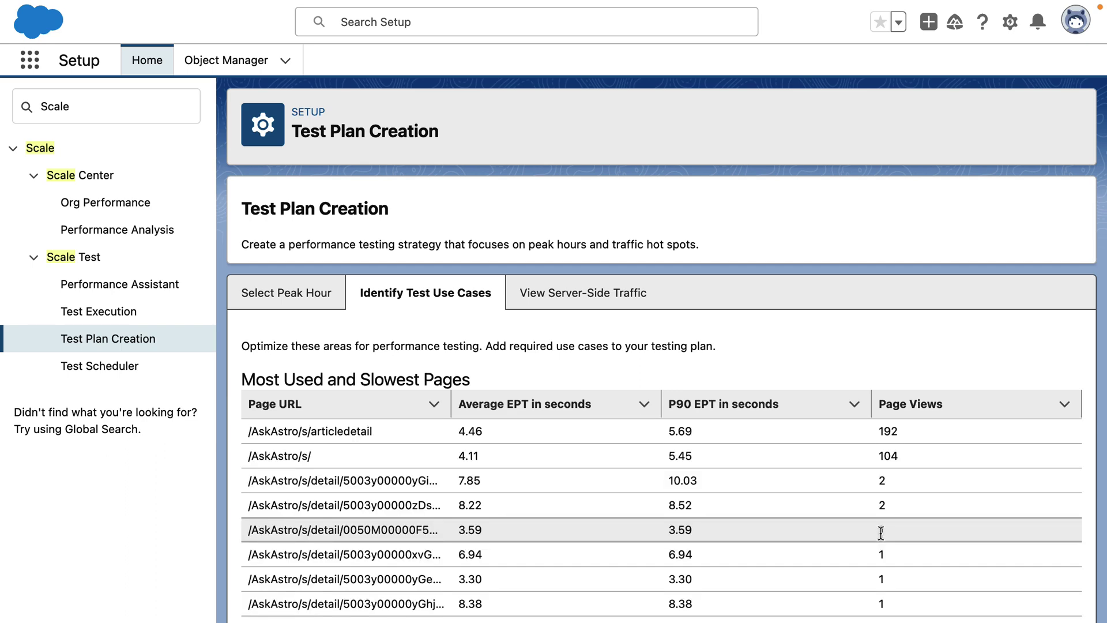
scroll(881, 533, down, 2)
scroll(881, 533, down, 1)
scroll(881, 533, down, 2)
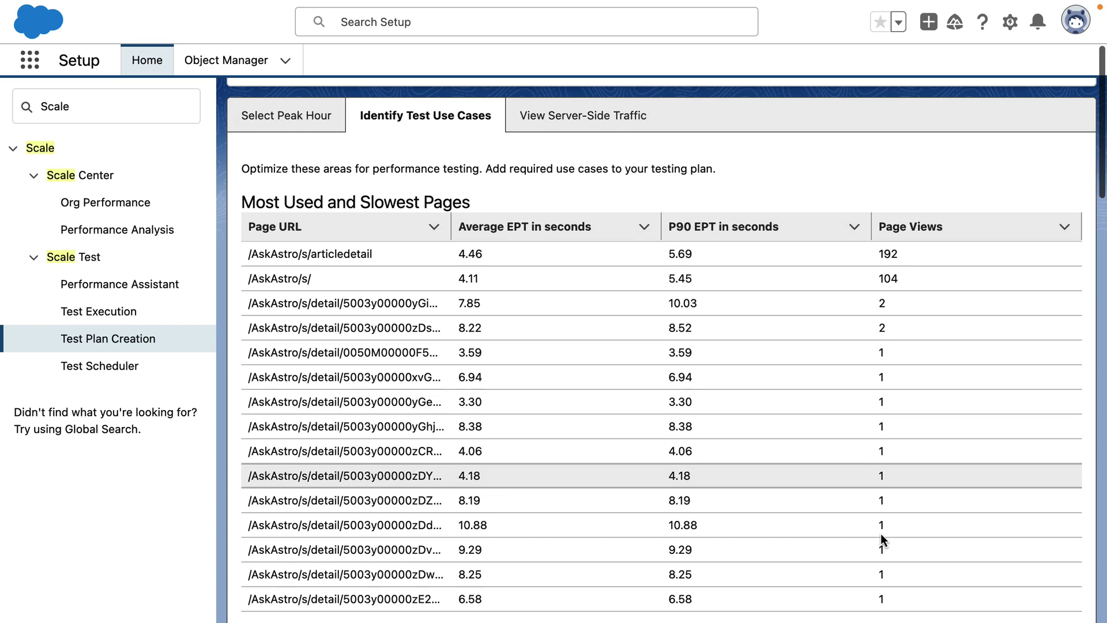
scroll(880, 534, down, 1)
scroll(881, 534, down, 1)
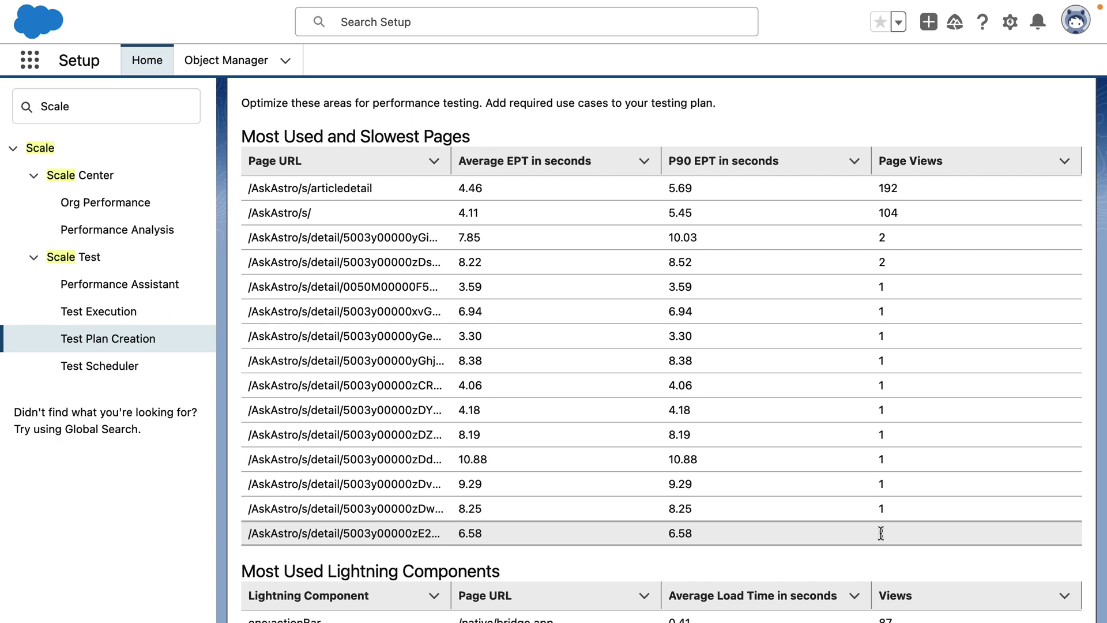
scroll(880, 534, down, 1)
scroll(881, 534, down, 2)
scroll(881, 534, down, 1)
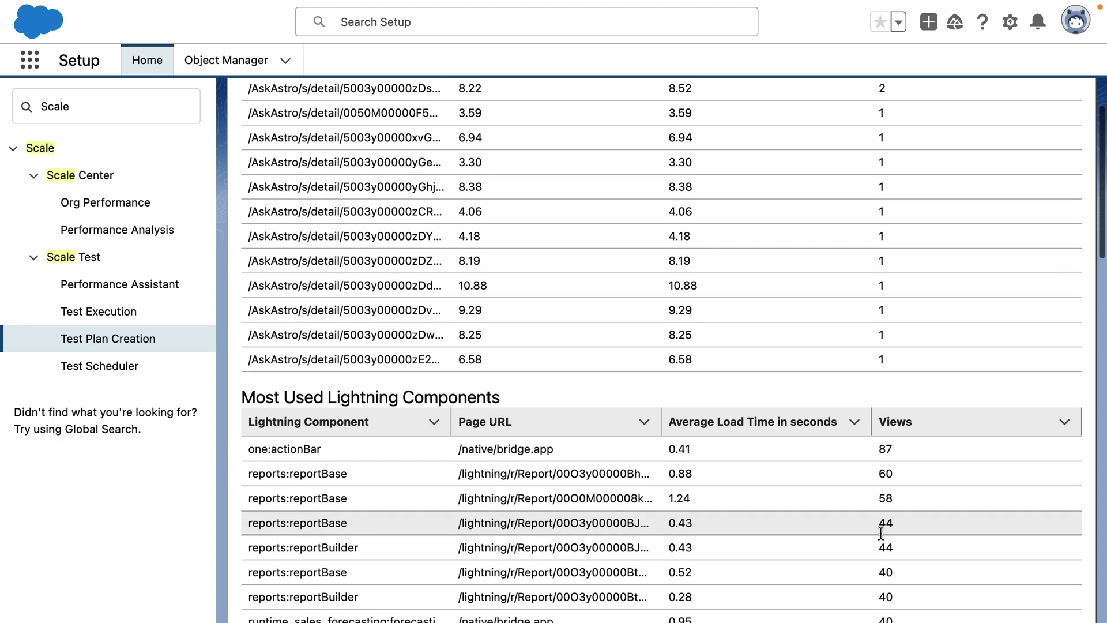
scroll(881, 534, down, 2)
scroll(881, 534, down, 2)
scroll(881, 534, down, 1)
scroll(881, 534, down, 2)
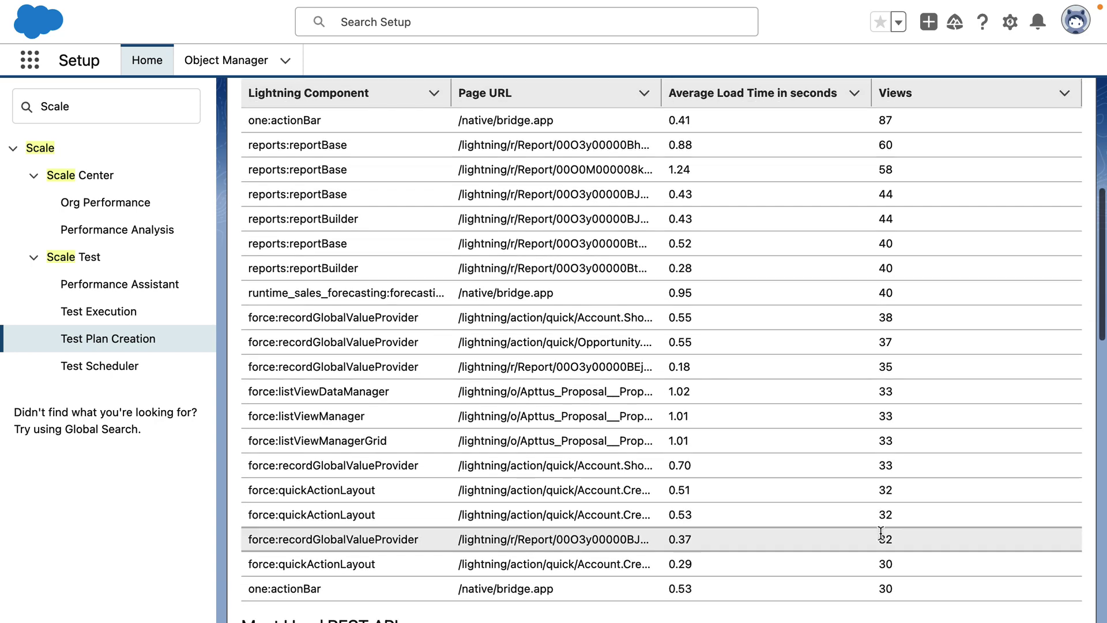
scroll(881, 534, down, 3)
scroll(881, 534, down, 1)
scroll(882, 534, down, 2)
scroll(881, 534, down, 1)
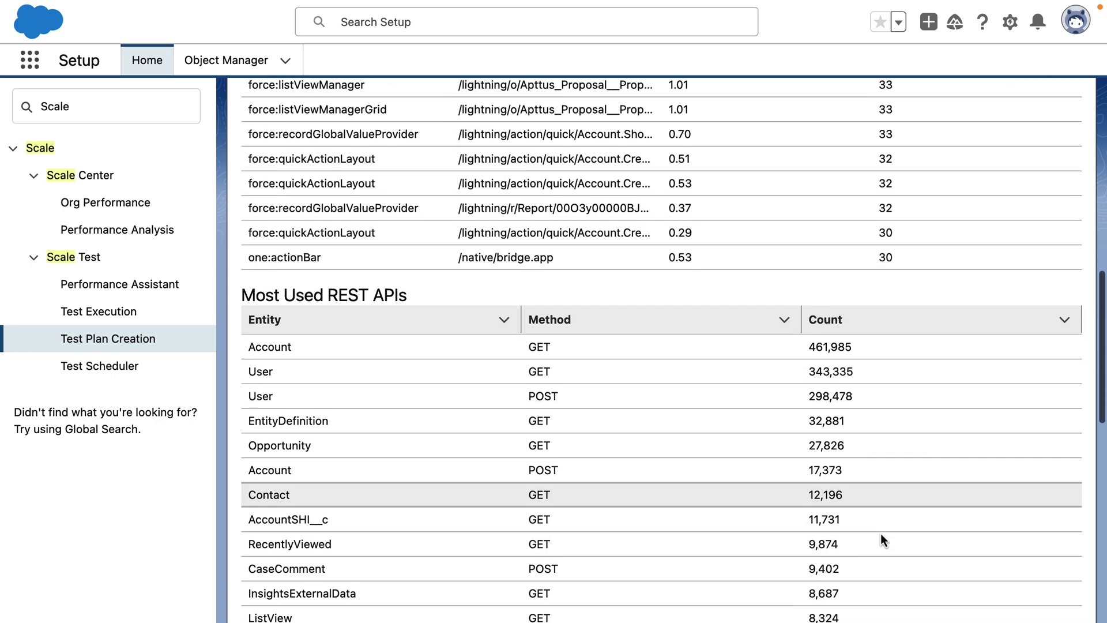
scroll(881, 533, down, 2)
scroll(881, 534, down, 2)
scroll(881, 533, down, 3)
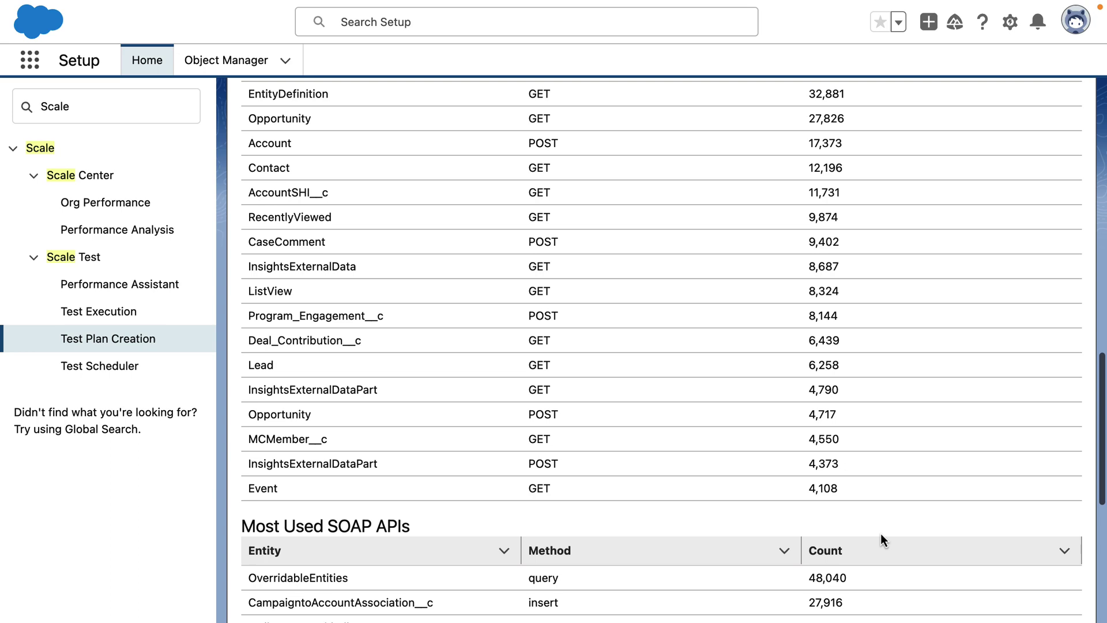
scroll(880, 540, down, 3)
scroll(881, 539, down, 2)
scroll(881, 540, down, 1)
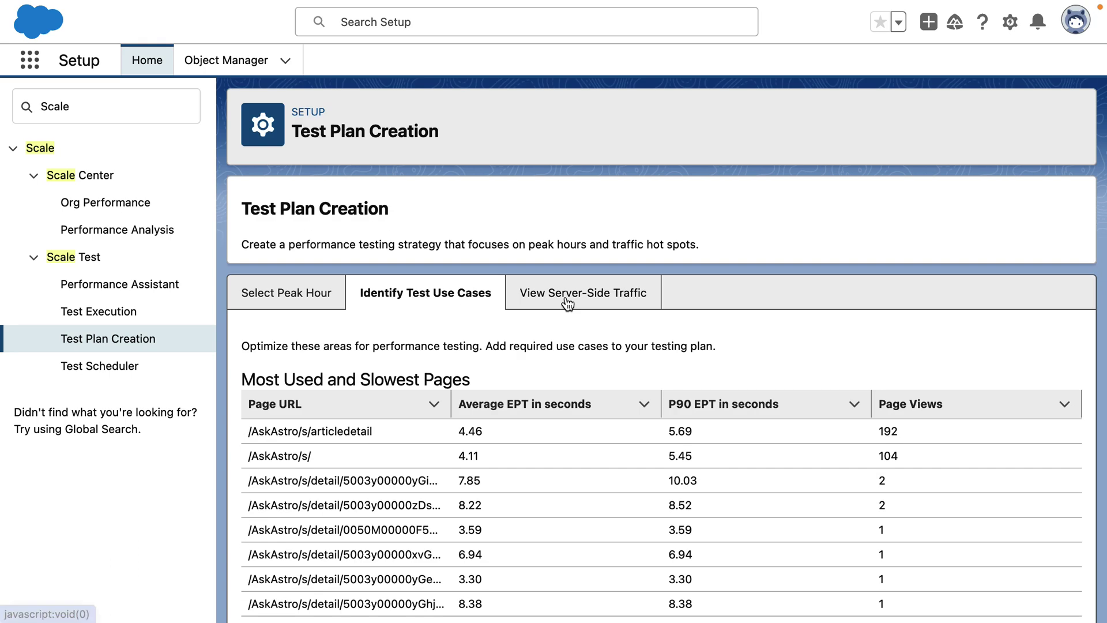
Step: Show the View Server-Side Traffic metrics, including trigger executions, inserts, updates and unique logins
click(567, 301)
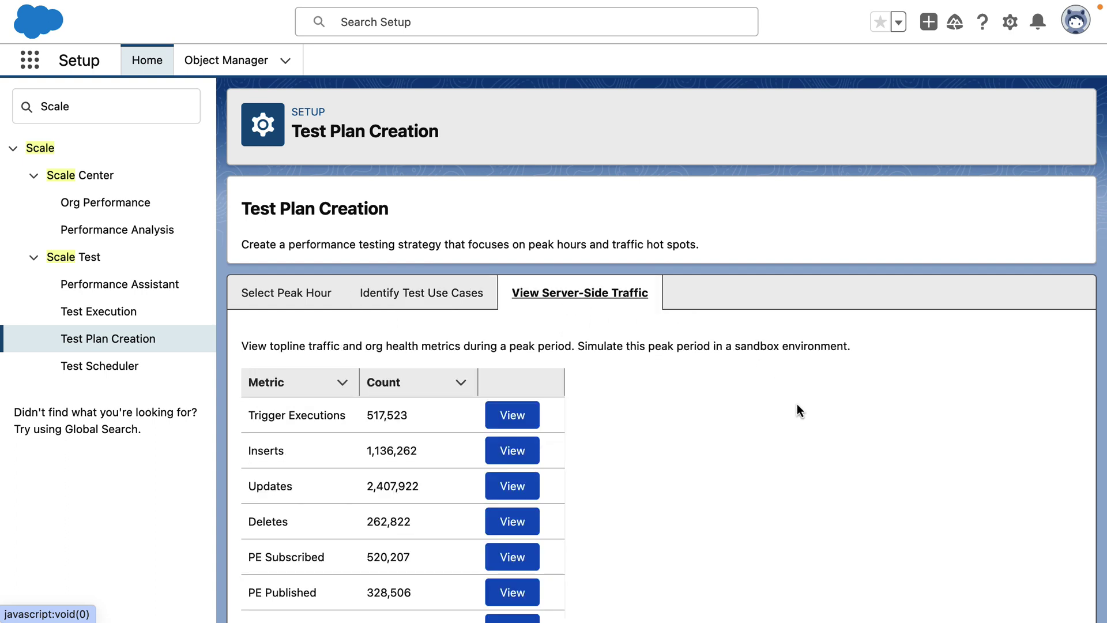
scroll(796, 404, down, 2)
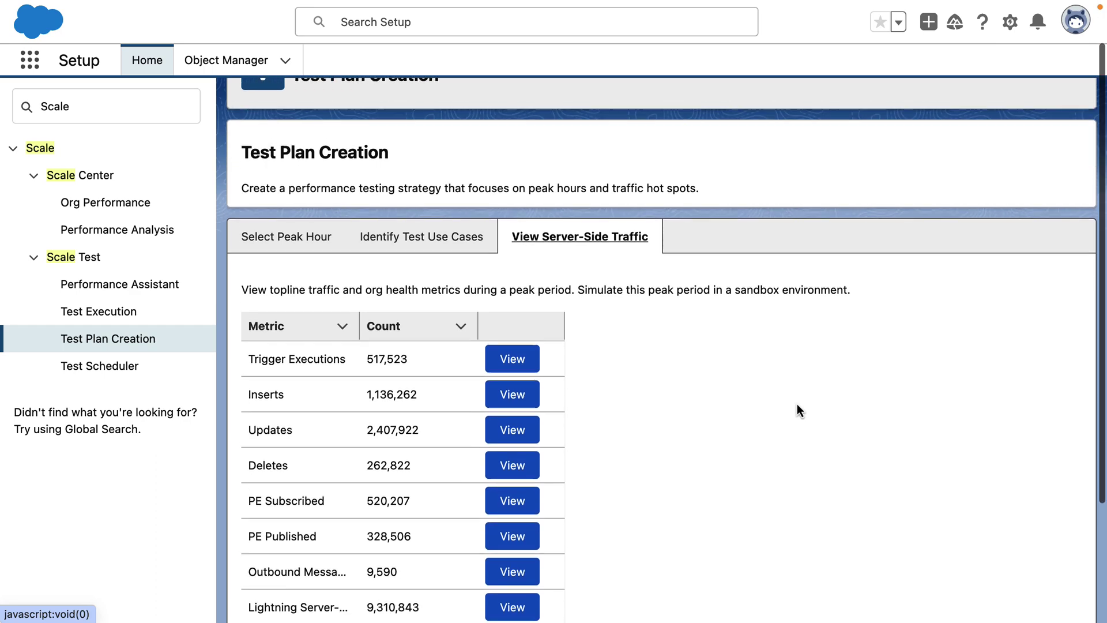
scroll(796, 404, down, 2)
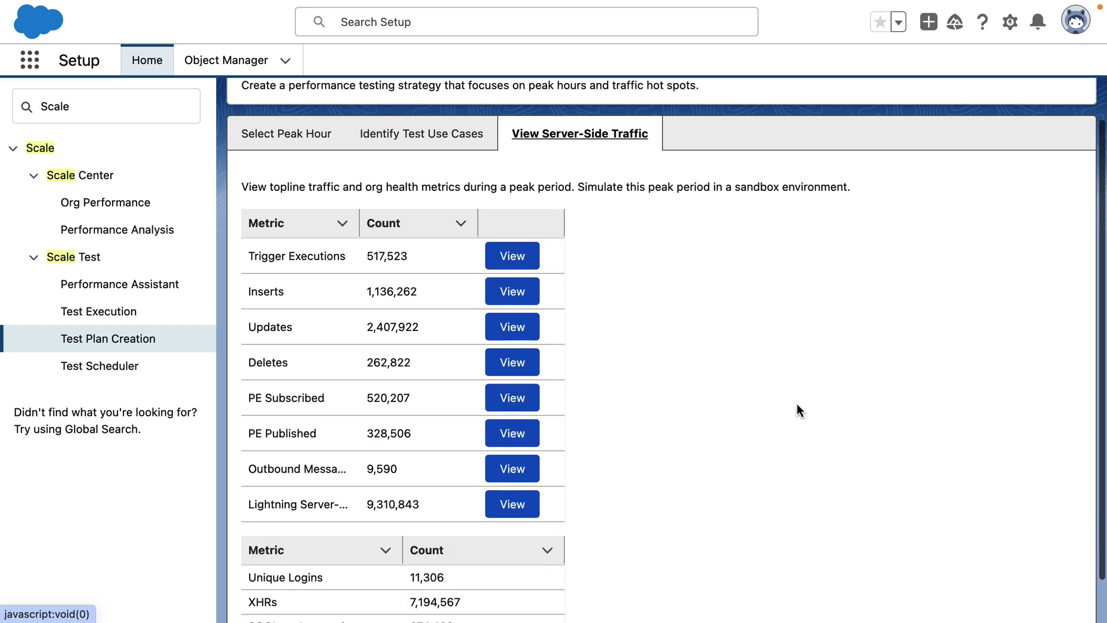
scroll(796, 404, down, 1)
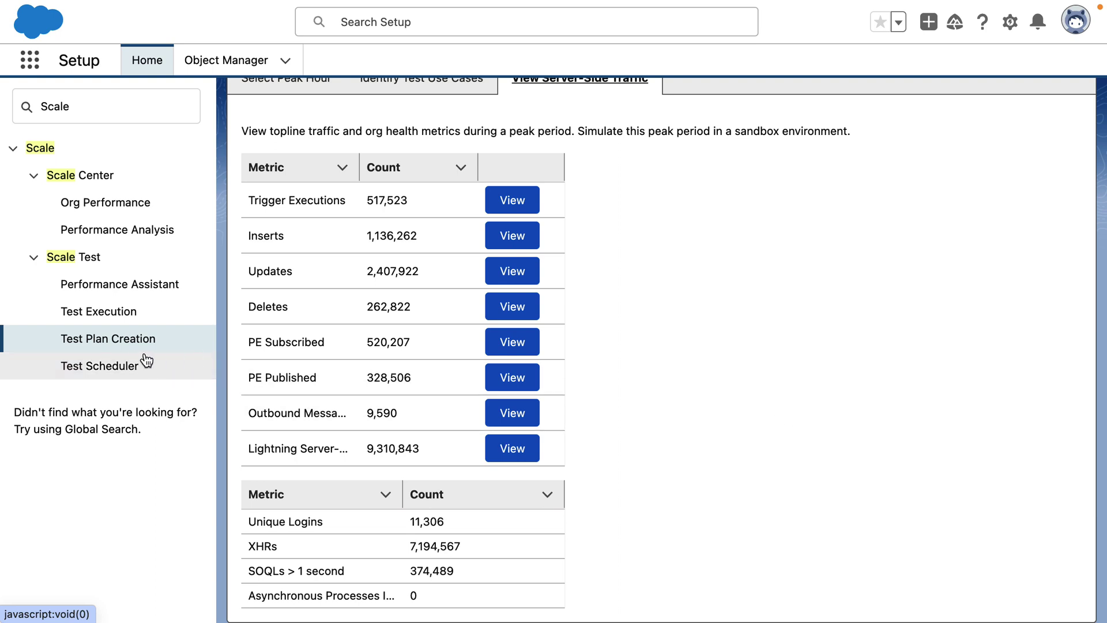
Step: Open the Test Scheduler and book a new test
click(128, 368)
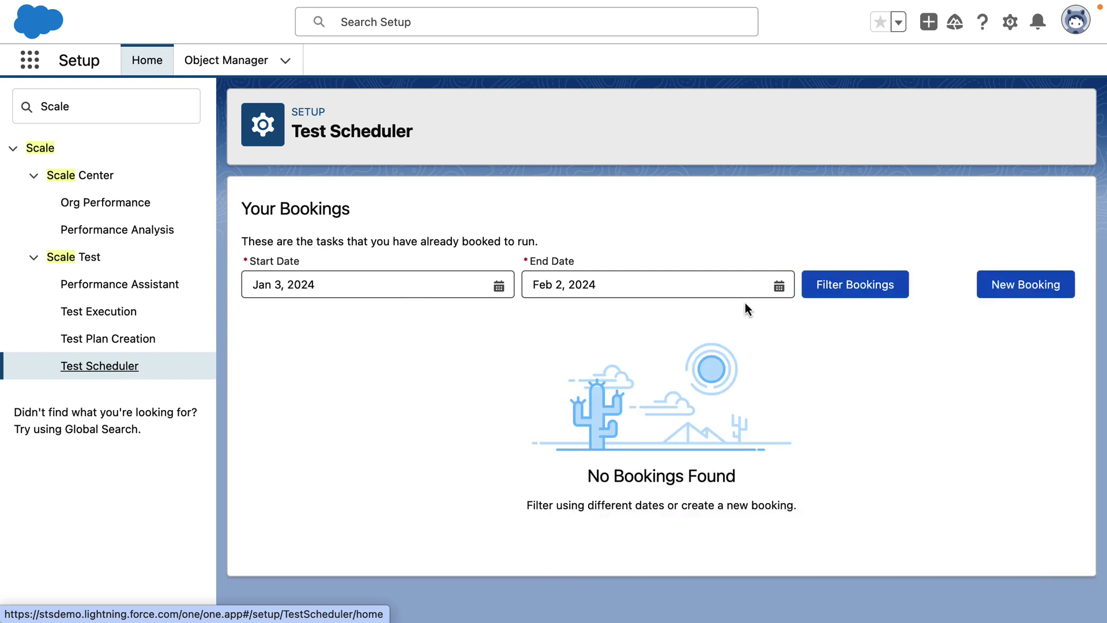
click(1041, 289)
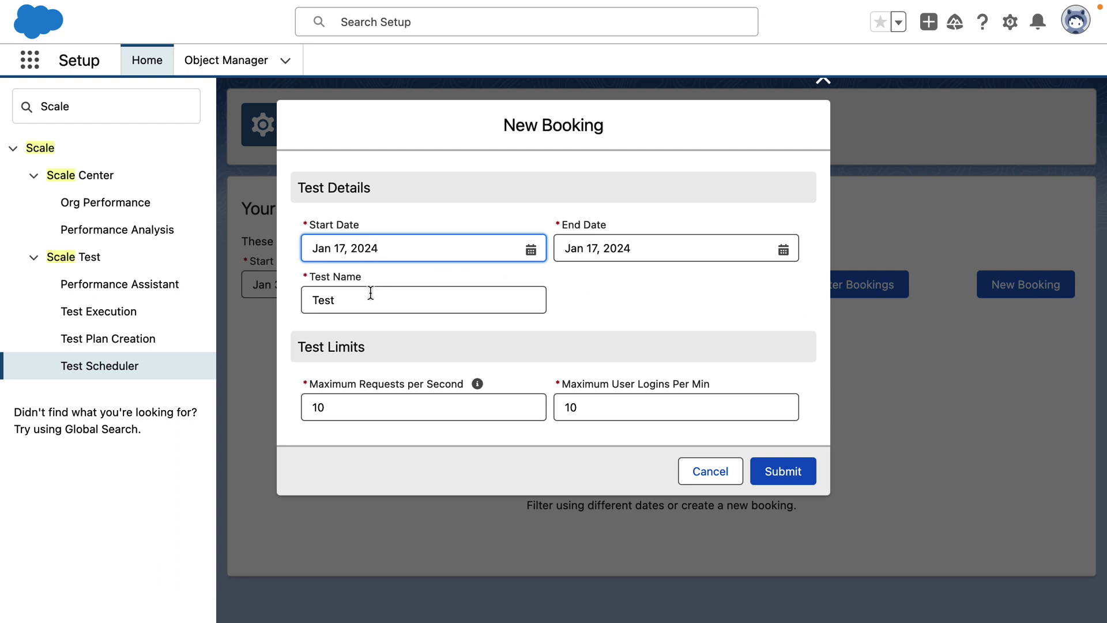
click(783, 471)
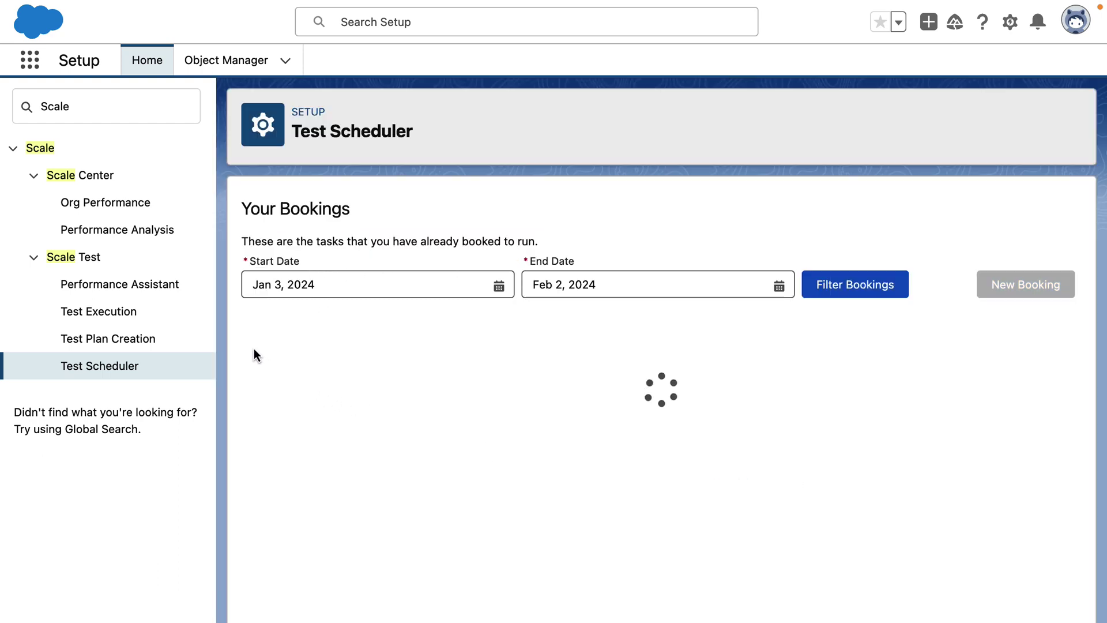
click(129, 322)
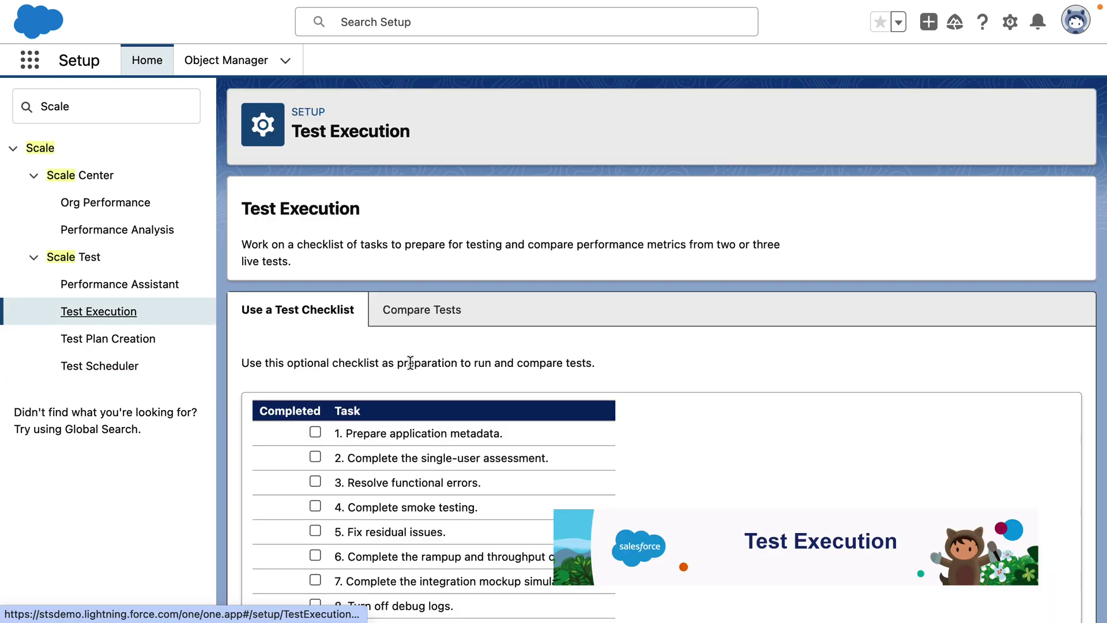
scroll(423, 350, down, 1)
scroll(423, 350, down, 1)
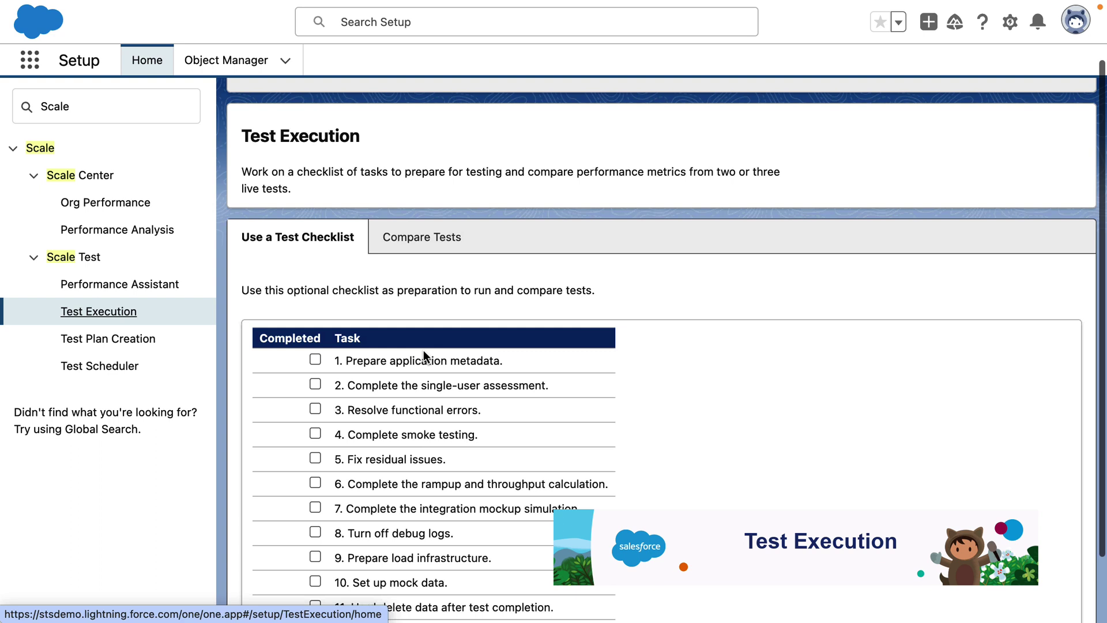
scroll(423, 350, down, 2)
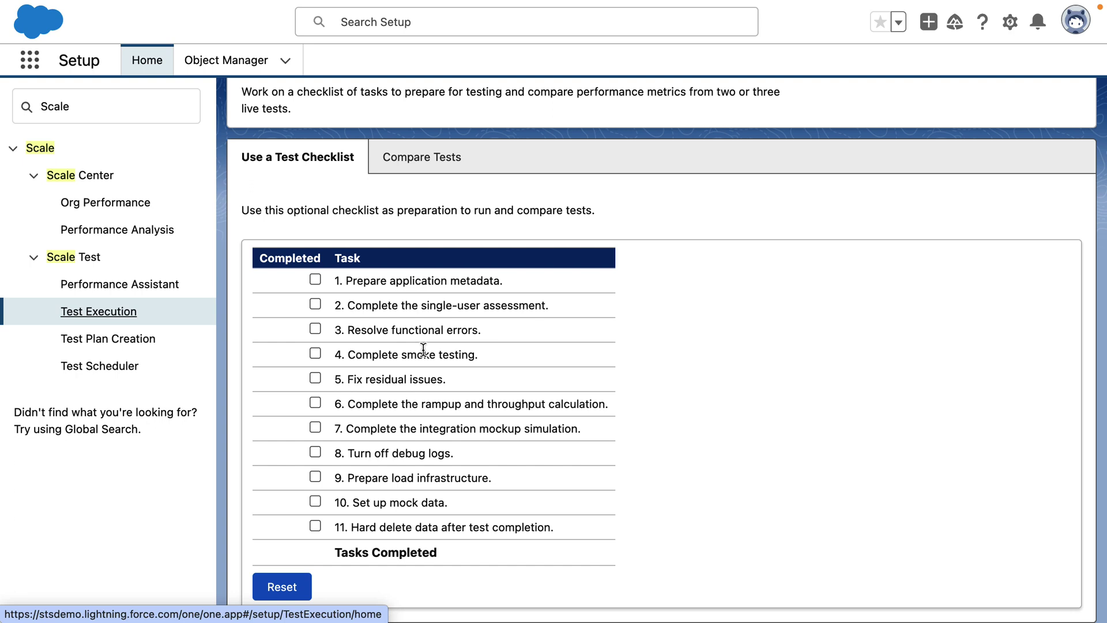
Step: Compare the last 3 test runs and submit to get the Test Run 1–3 metrics table
click(432, 163)
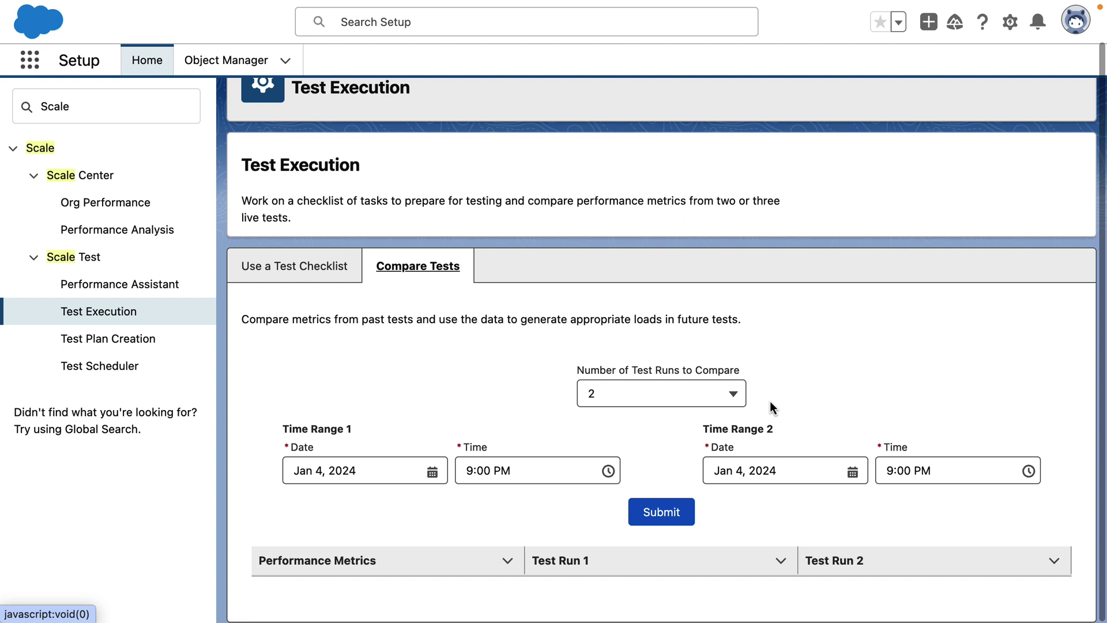
click(724, 405)
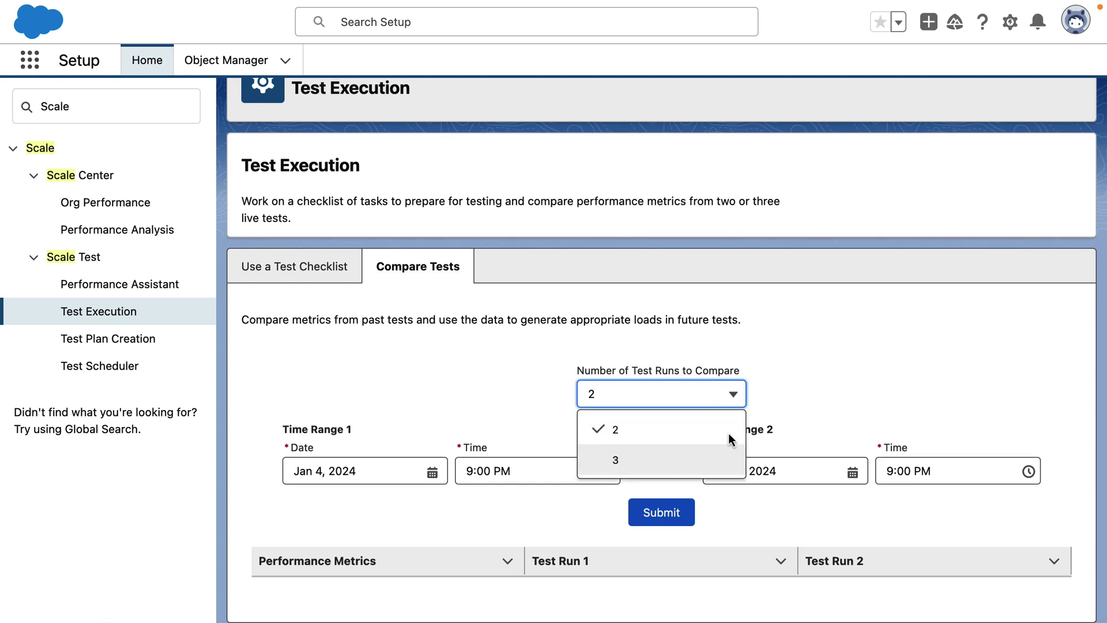
click(820, 383)
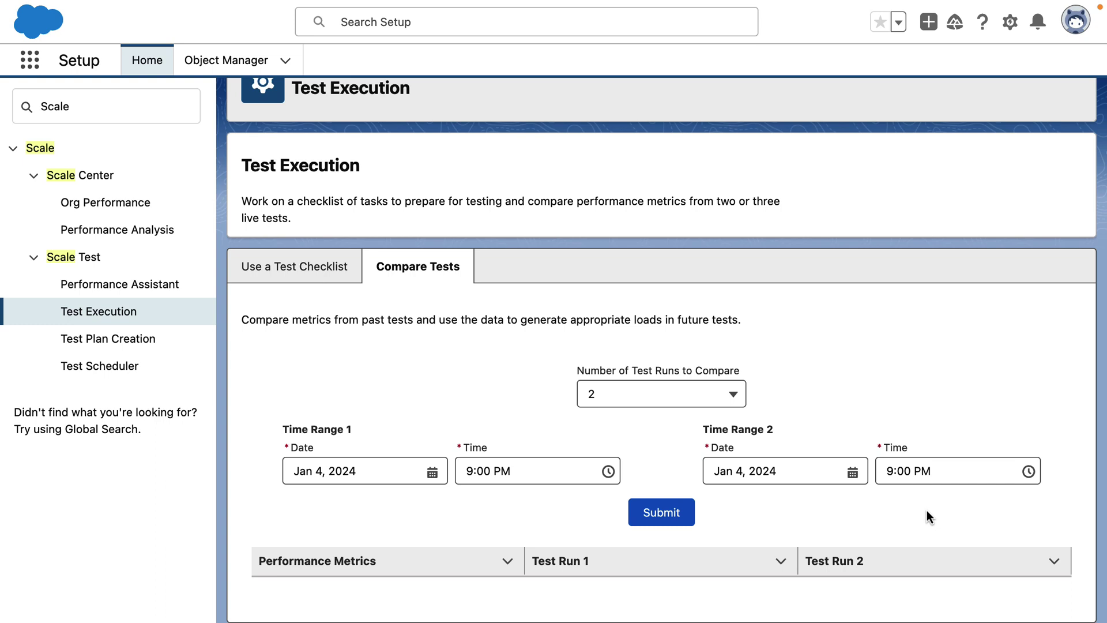
click(703, 394)
click(632, 457)
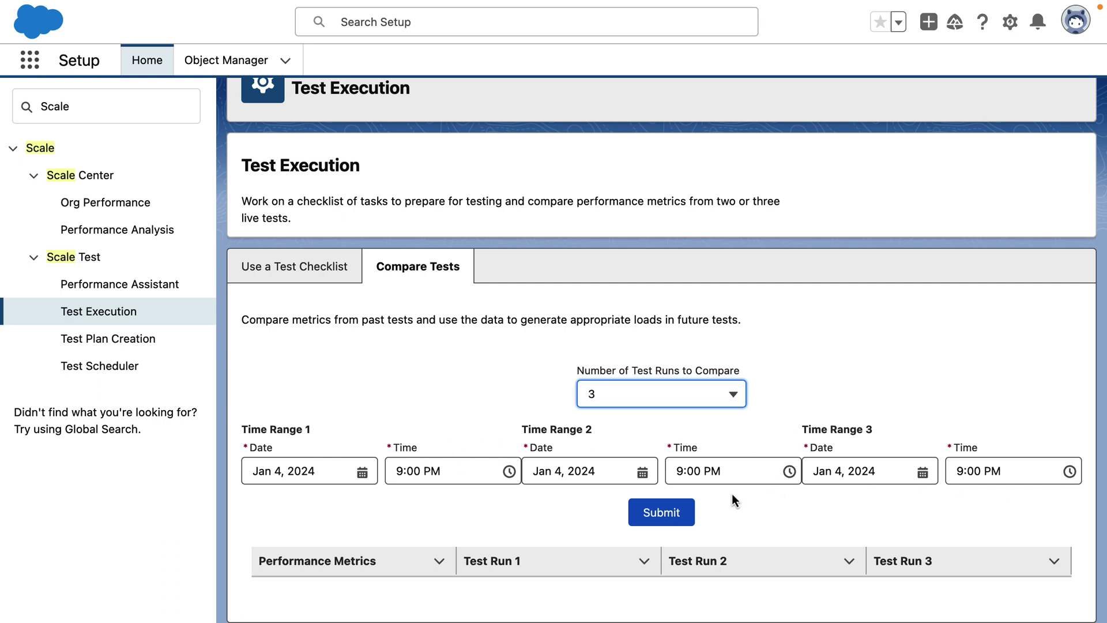
click(662, 512)
scroll(827, 529, down, 1)
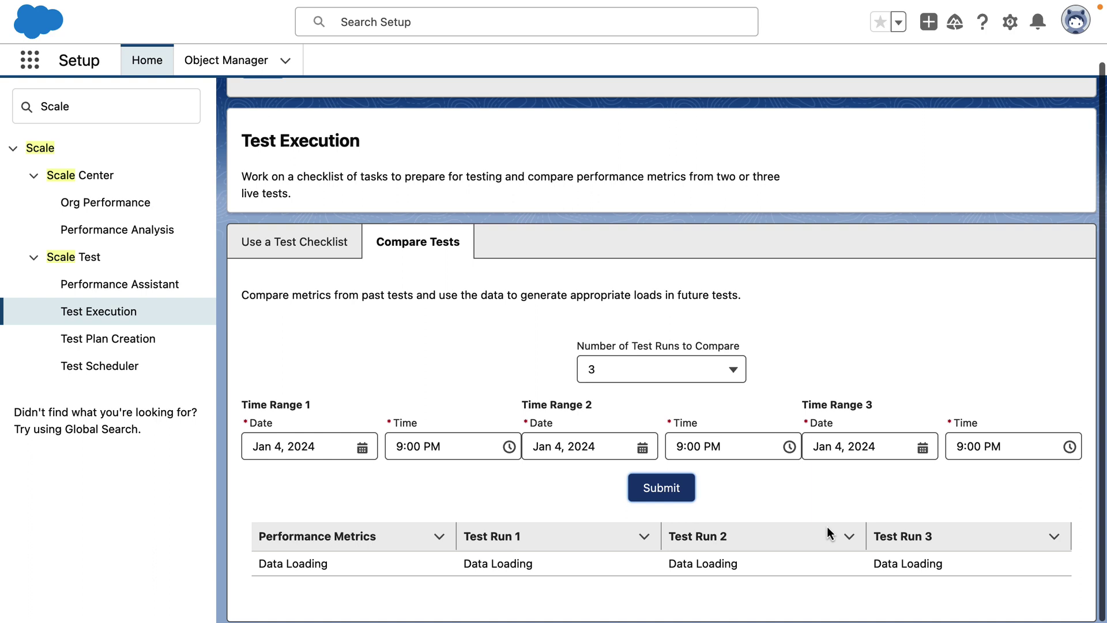
scroll(827, 533, down, 3)
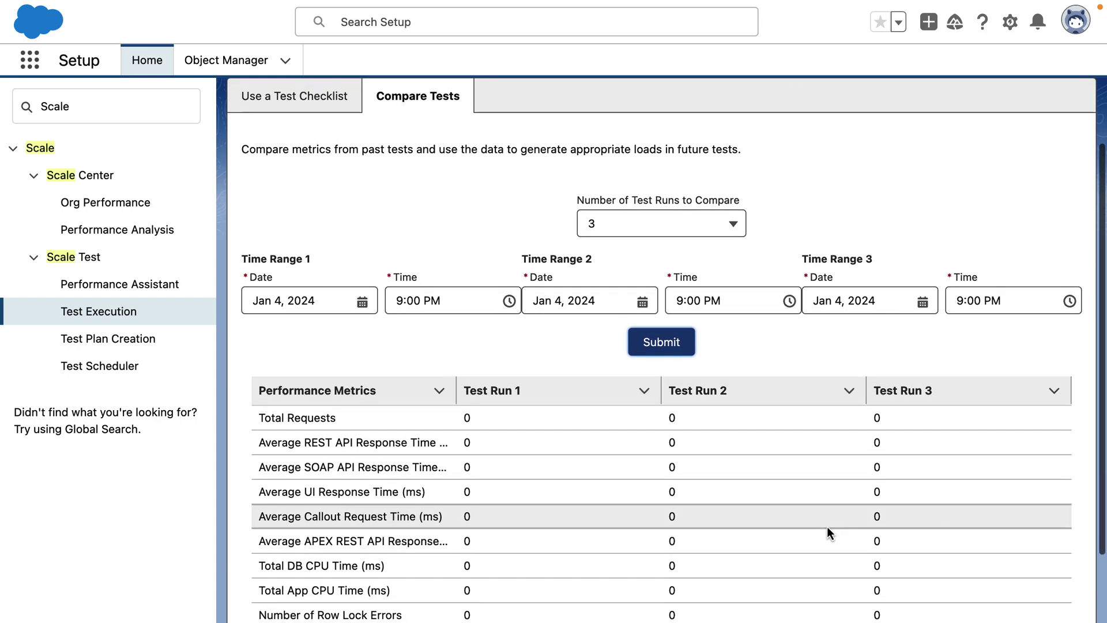
scroll(827, 529, up, 2)
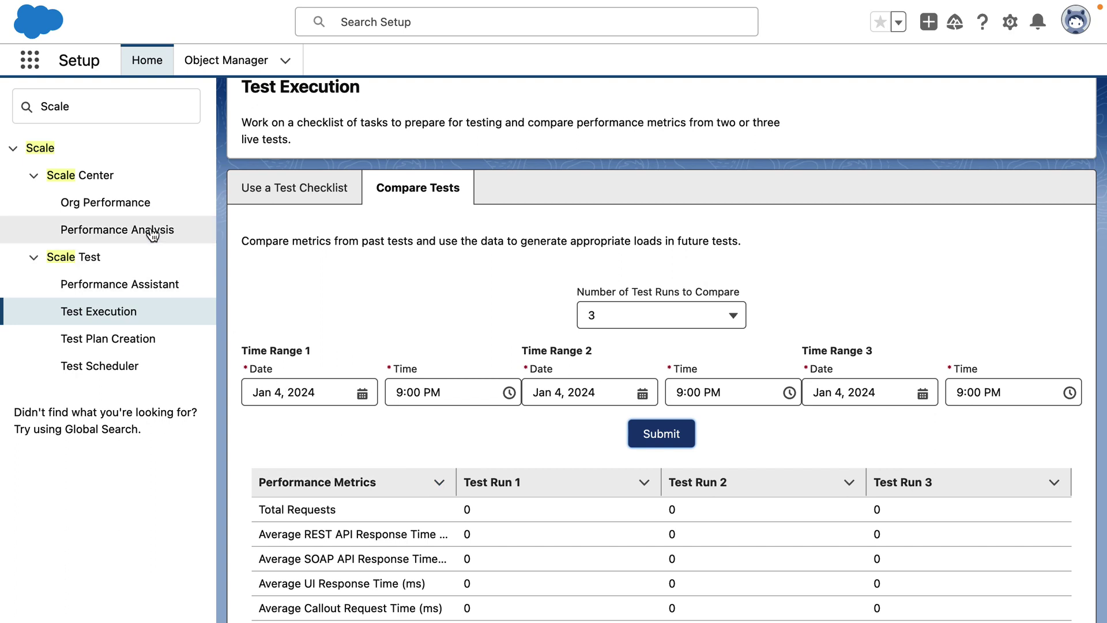
Step: Open Org Performance under Scale Center to view its metric snapshot and performance charts
click(136, 205)
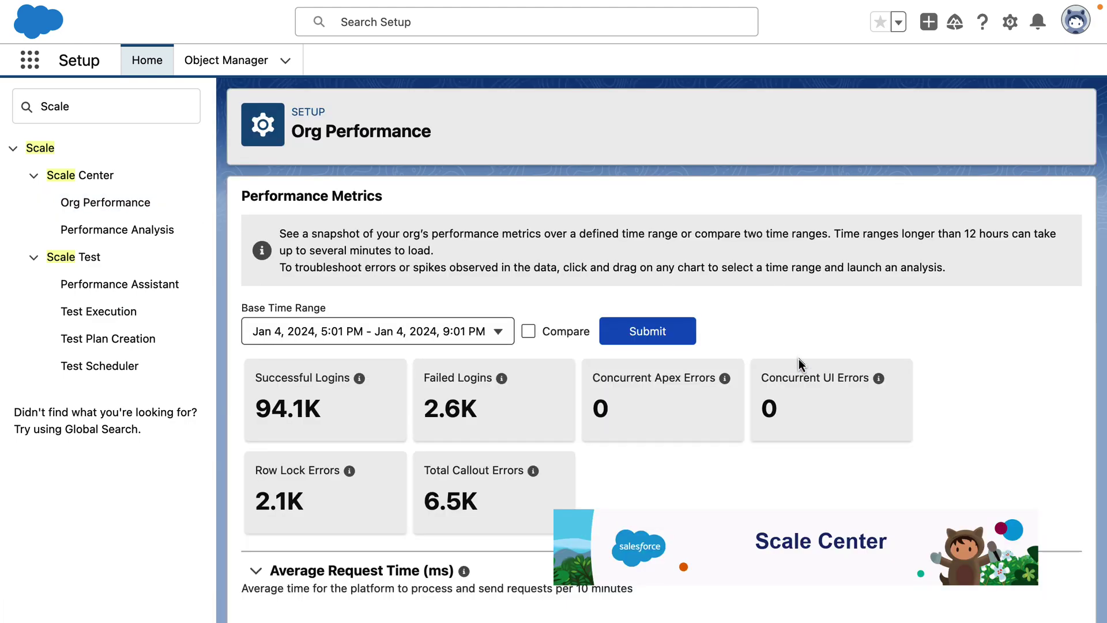
scroll(798, 364, down, 1)
scroll(799, 363, down, 2)
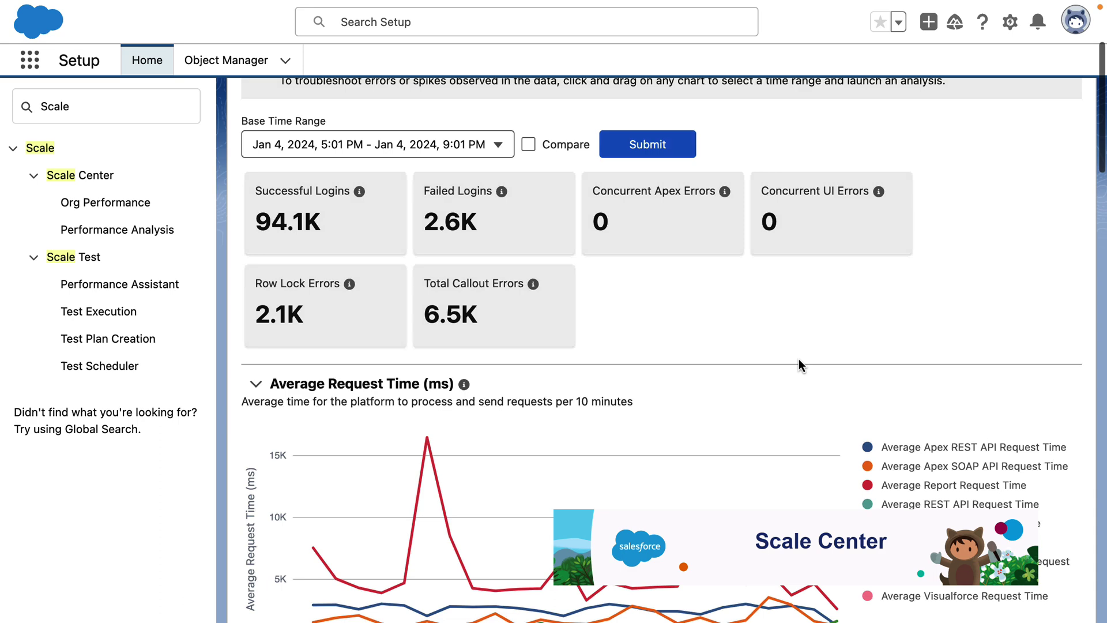
scroll(799, 364, down, 3)
scroll(798, 364, down, 1)
scroll(798, 364, down, 1)
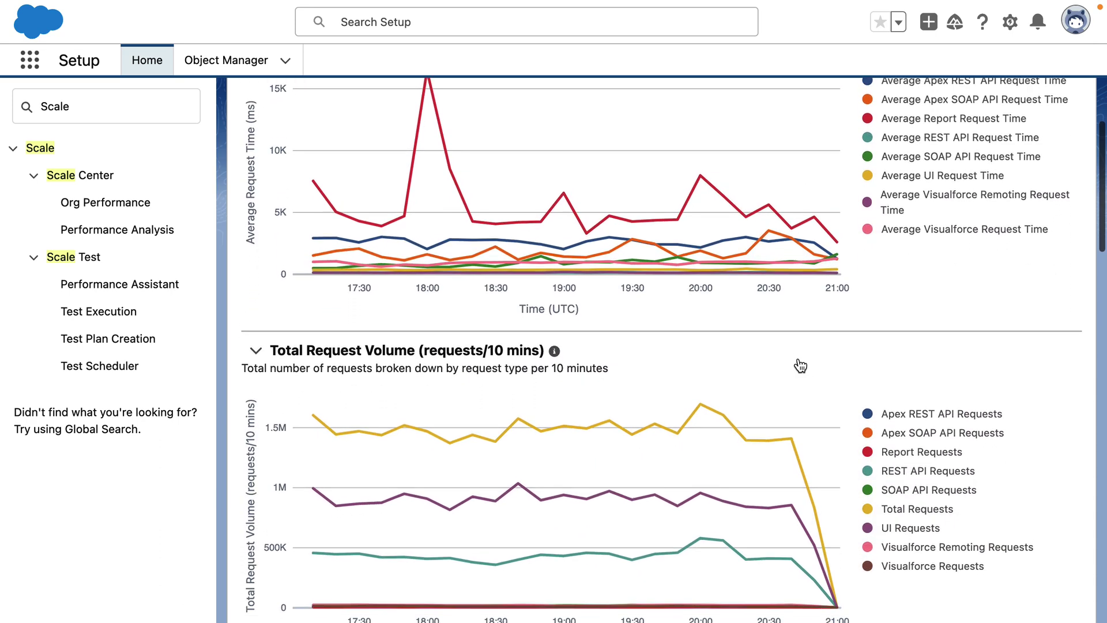
scroll(799, 364, down, 2)
scroll(799, 363, down, 1)
scroll(798, 363, down, 1)
scroll(798, 363, down, 1)
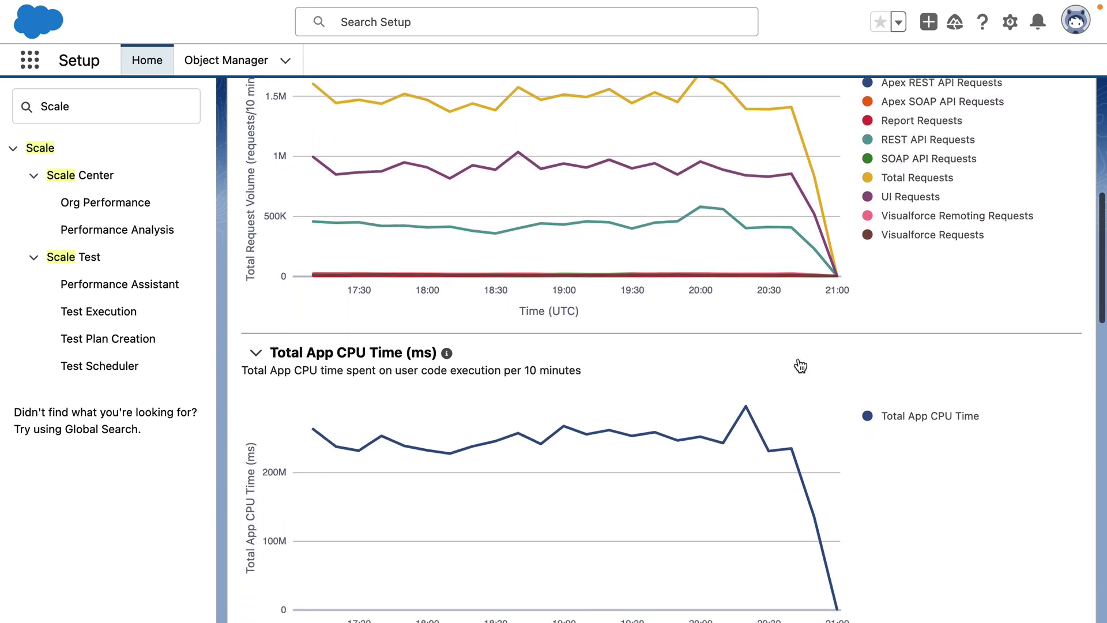
scroll(798, 364, down, 1)
scroll(798, 364, down, 1)
scroll(800, 365, down, 1)
scroll(800, 365, down, 2)
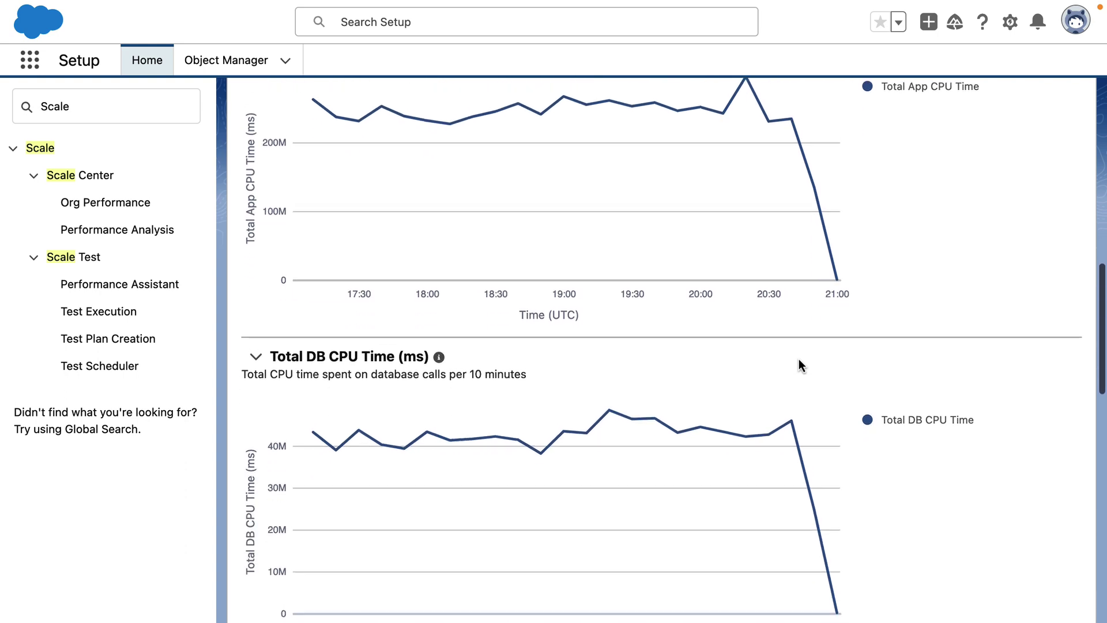
scroll(800, 365, down, 2)
scroll(800, 365, down, 1)
scroll(799, 364, down, 3)
scroll(799, 364, down, 2)
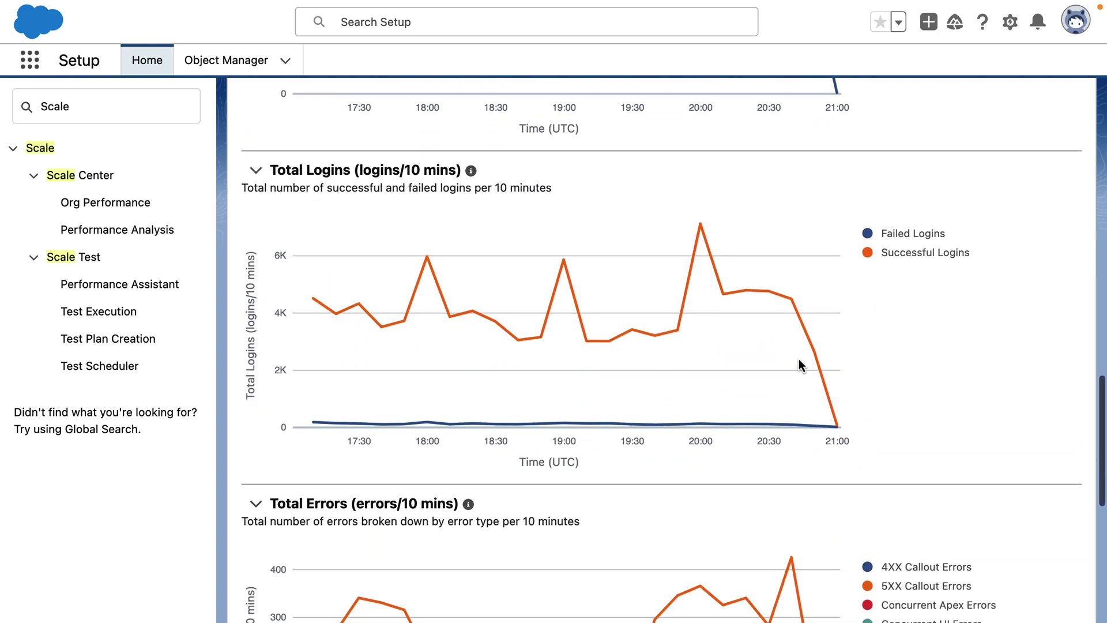
scroll(798, 363, down, 4)
scroll(798, 363, down, 1)
scroll(798, 363, down, 3)
scroll(798, 364, down, 1)
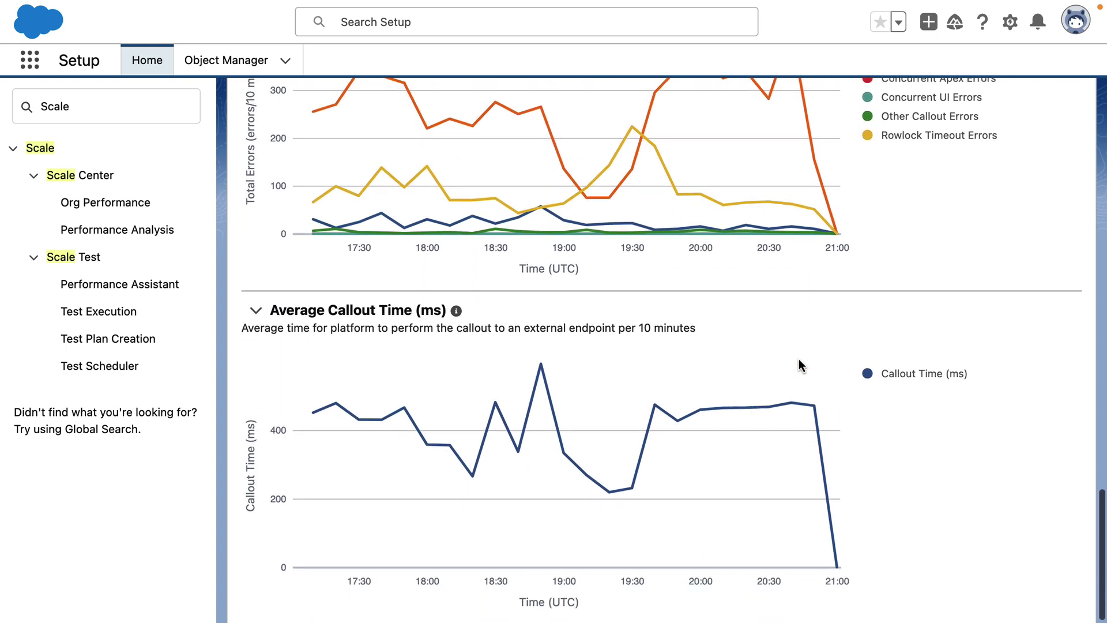